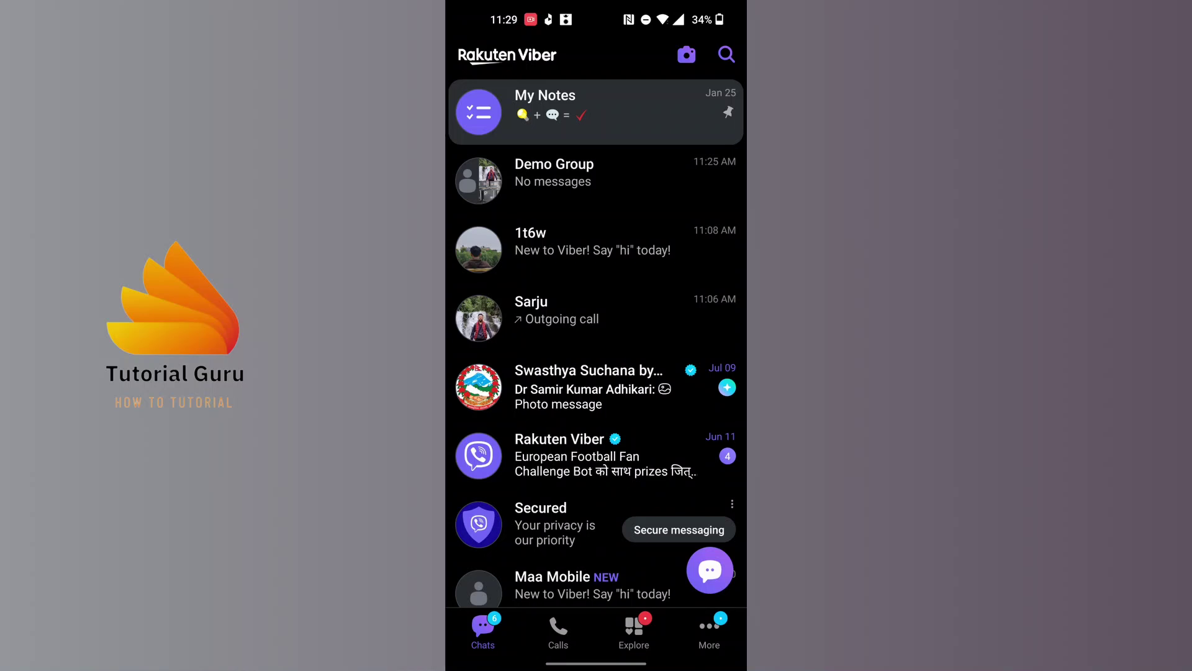
Open the Demo Group chat from the chat list.
{"action": "left_click", "coordinate": [642, 183]}
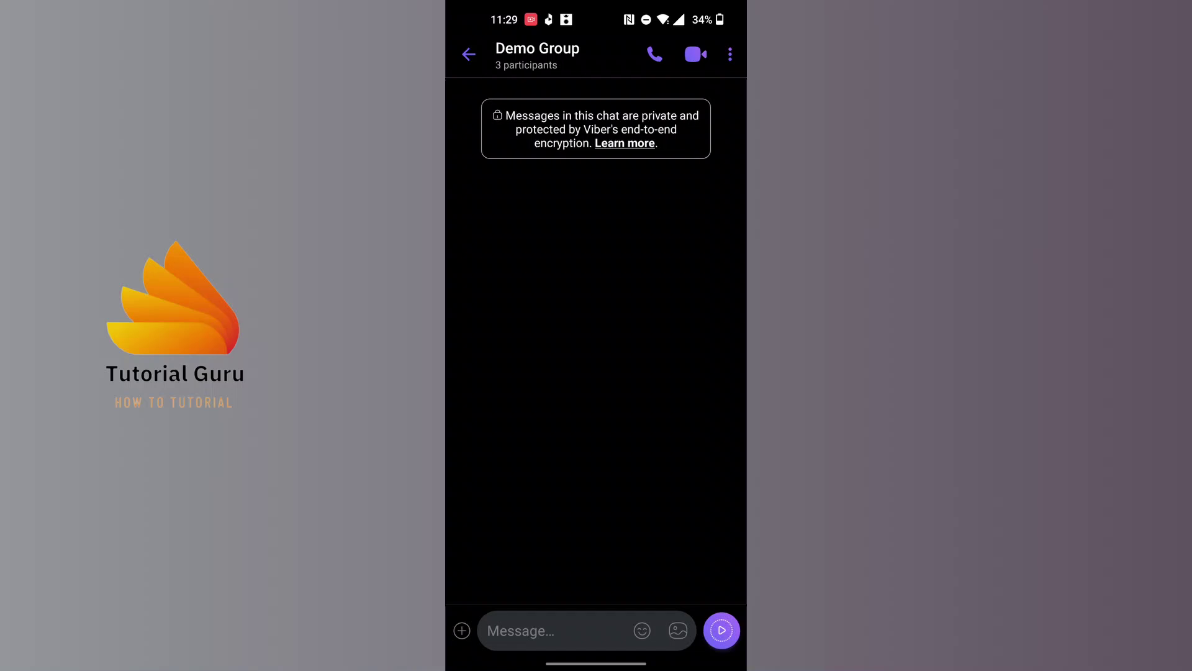
Open a blank poll form from Demo Group's attachment menu.
{"action": "left_click", "coordinate": [461, 630]}
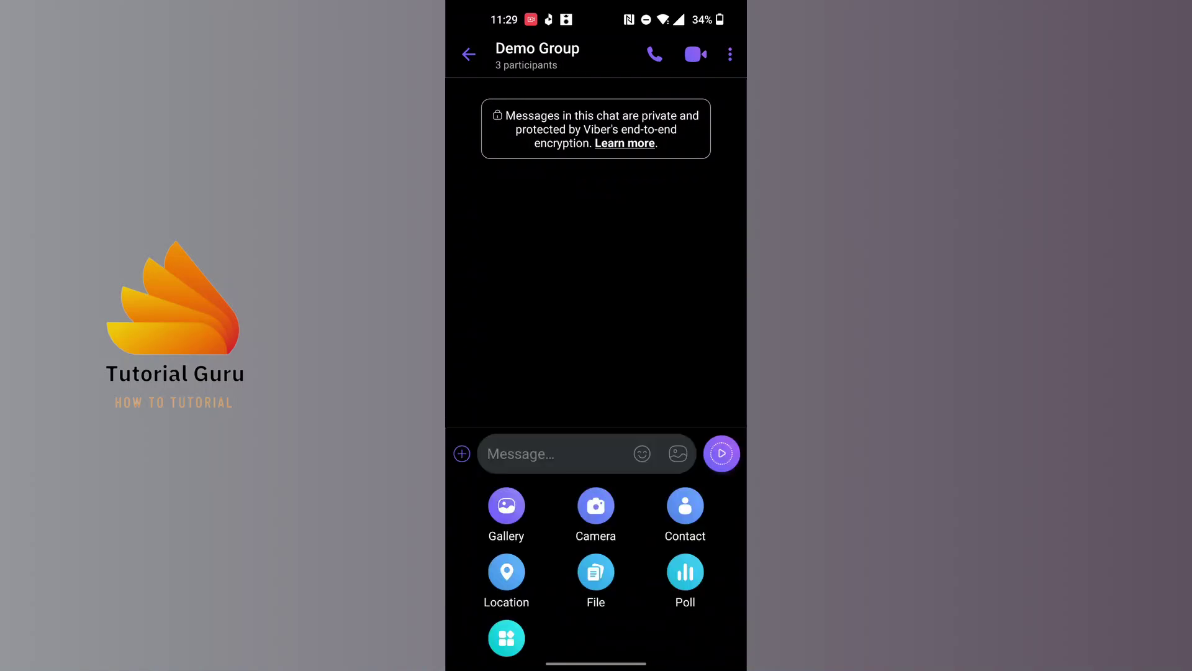
{"action": "scroll", "coordinate": [595, 568], "scroll_direction": "down", "scroll_amount": 1}
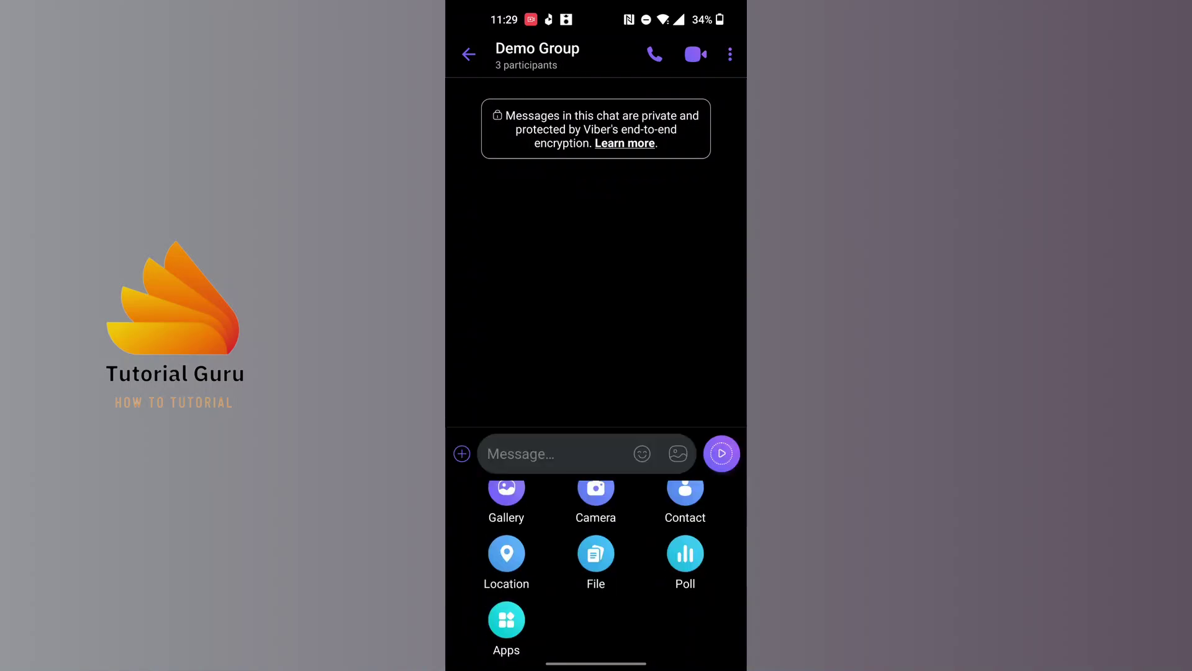
{"action": "left_click", "coordinate": [686, 554]}
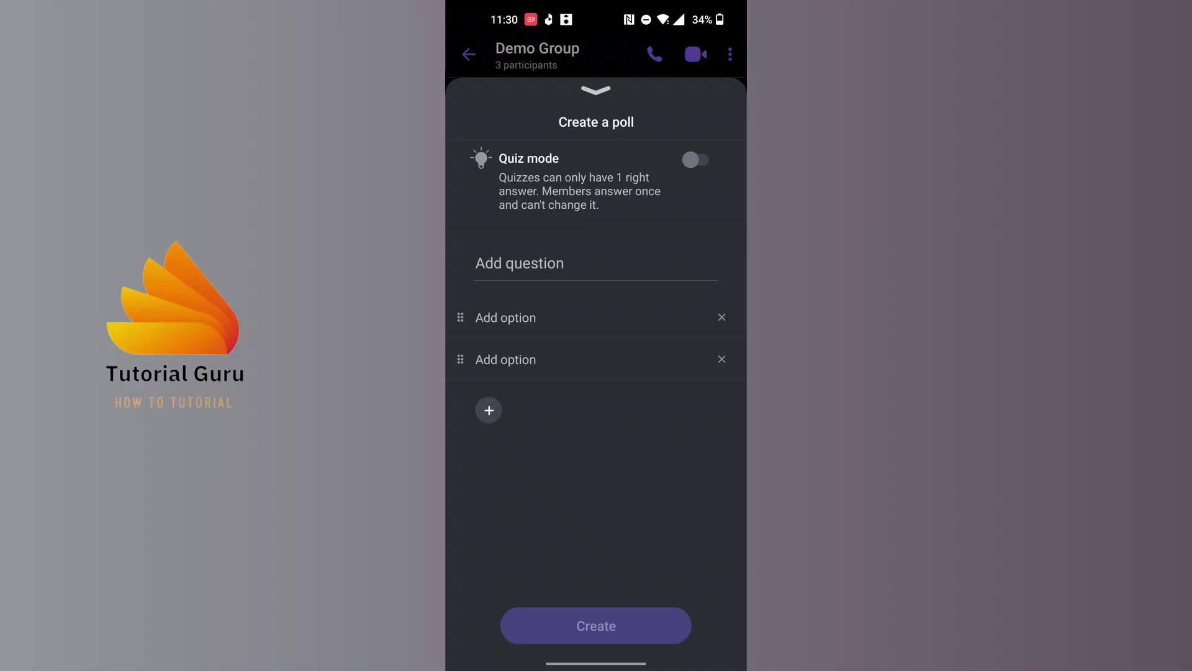
Enter the question 'Is this tutorial helpful?' with answer options yes and no.
{"action": "left_click", "coordinate": [695, 159]}
{"action": "left_click", "coordinate": [700, 159]}
{"action": "left_click", "coordinate": [596, 262]}
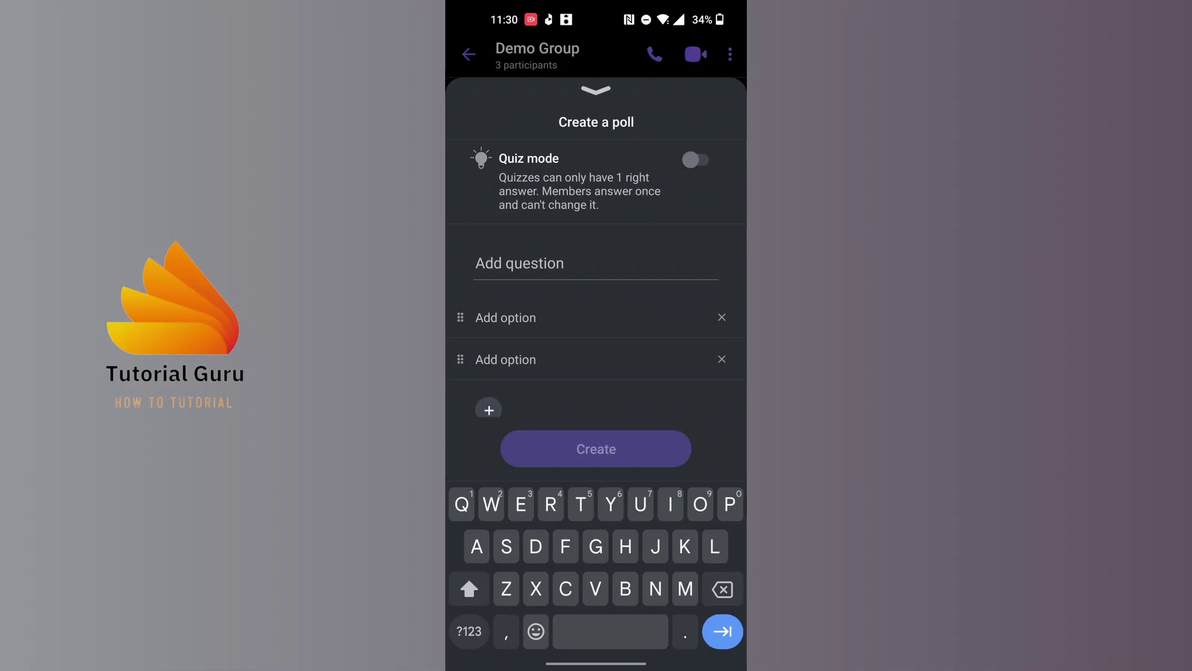
{"action": "type", "text": "Is t"}
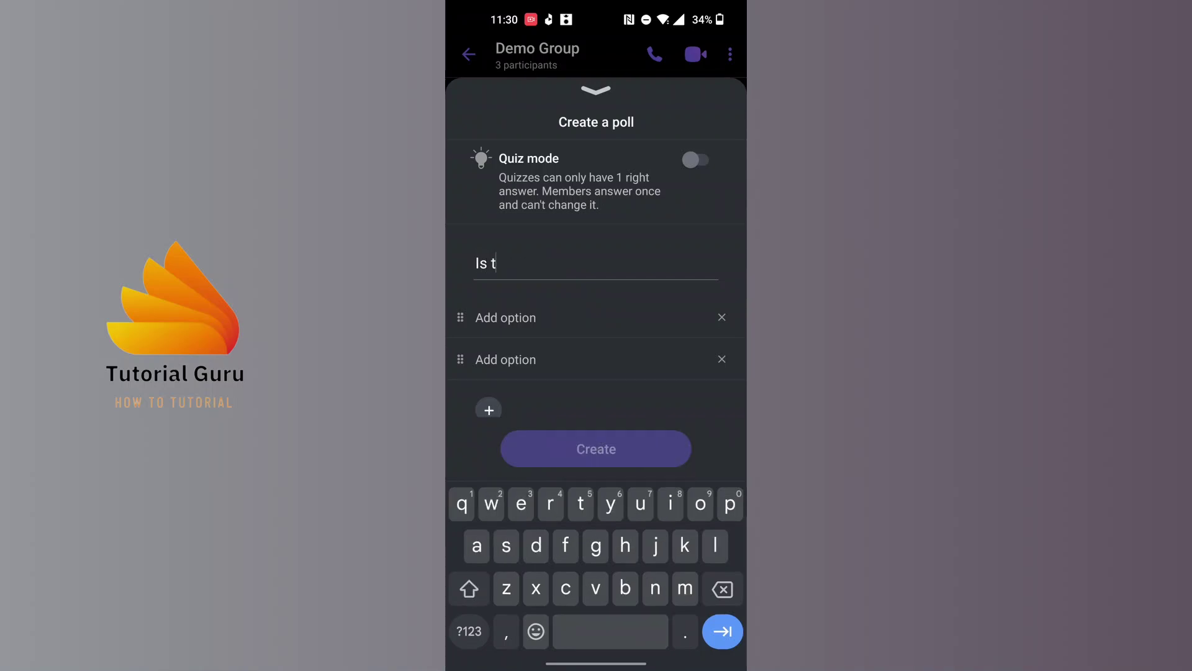
{"action": "type", "text": "his tutor"}
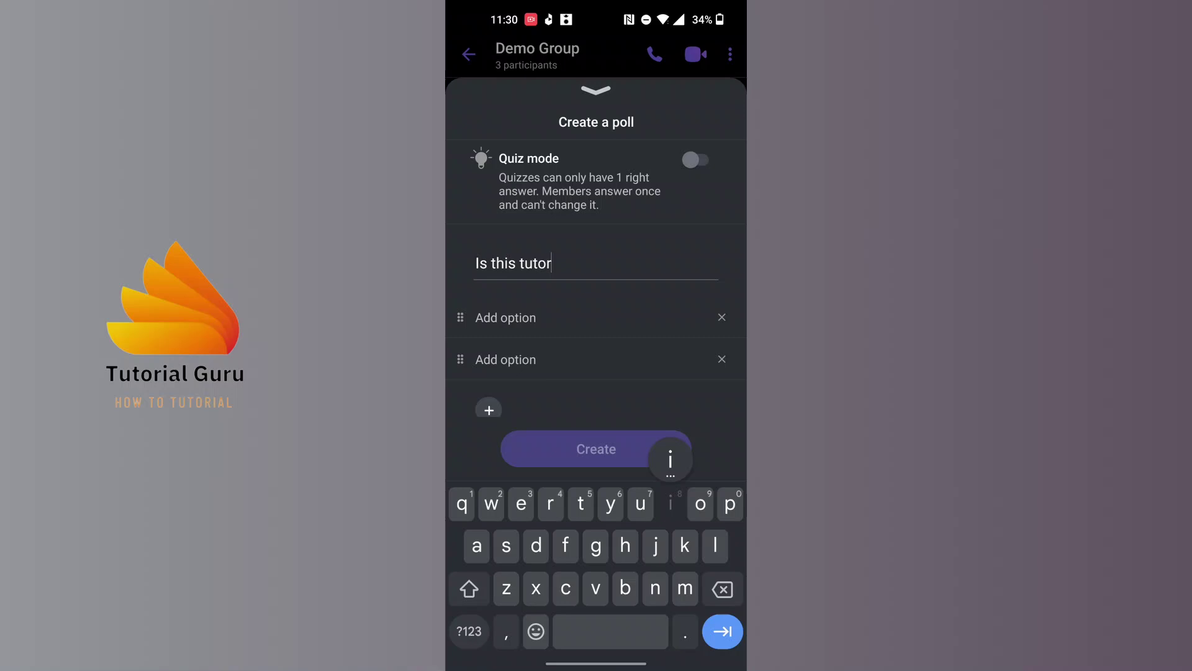
{"action": "type", "text": "ial helpful?"}
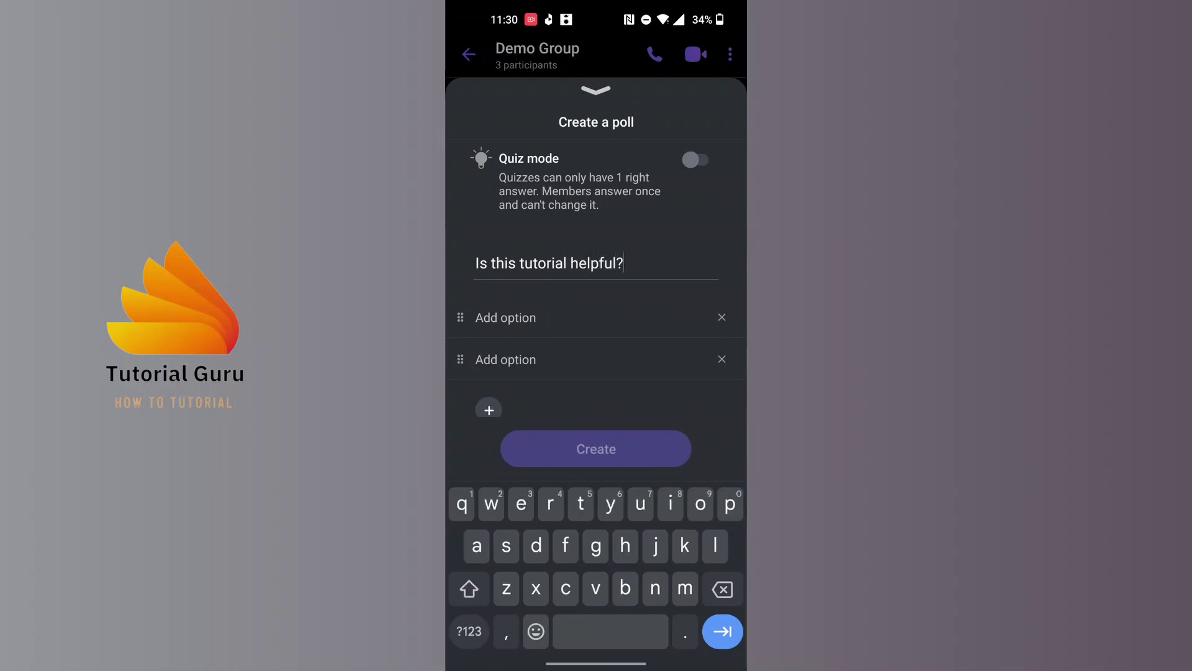
{"action": "left_click", "coordinate": [578, 318]}
{"action": "type", "text": "yes"}
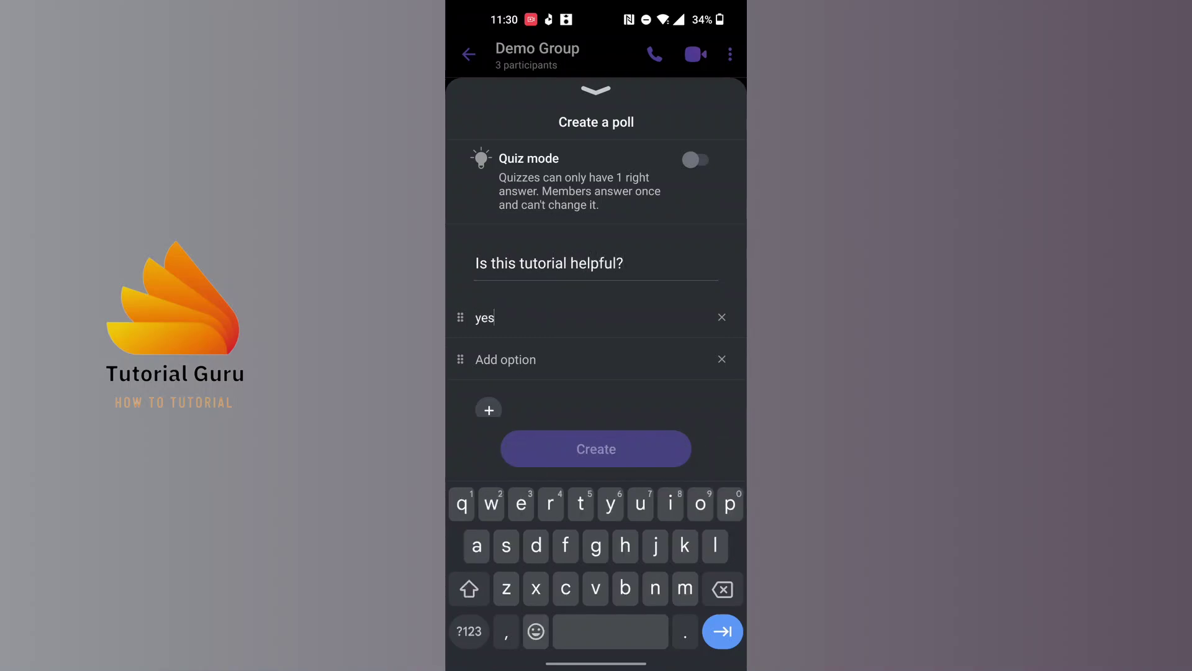
{"action": "type", "text": "no"}
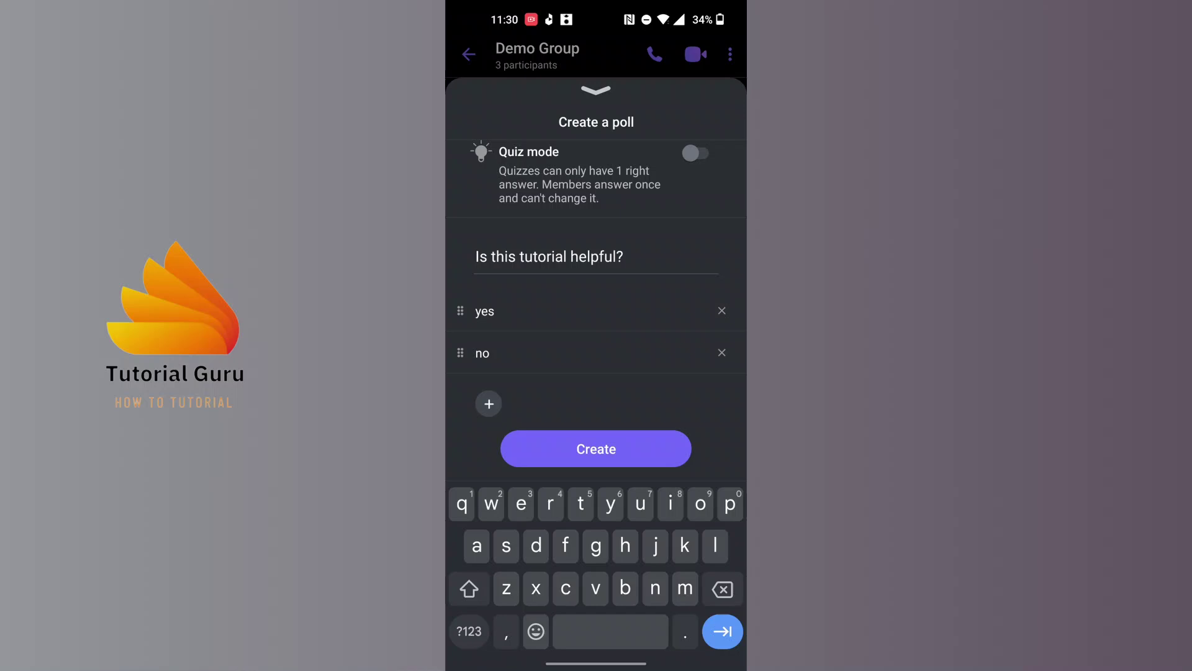
{"action": "key", "text": "Escape"}
Turn quiz mode off, then add two option rows and remove both empty ones.
{"action": "left_click", "coordinate": [694, 153]}
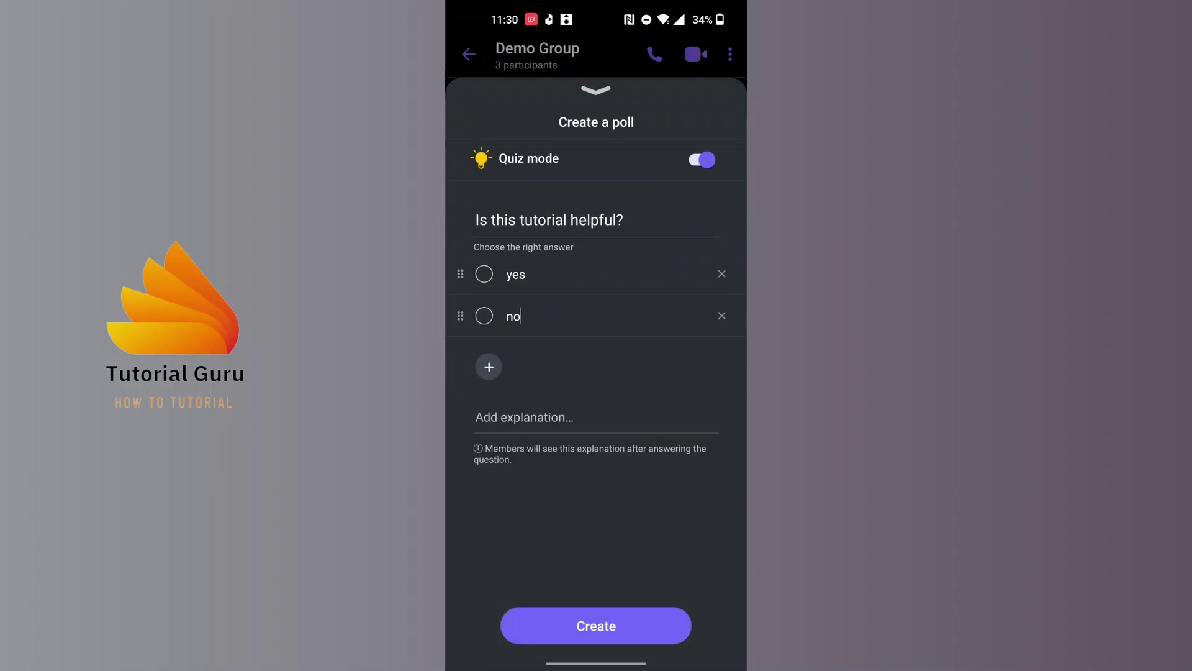
{"action": "left_click", "coordinate": [694, 160]}
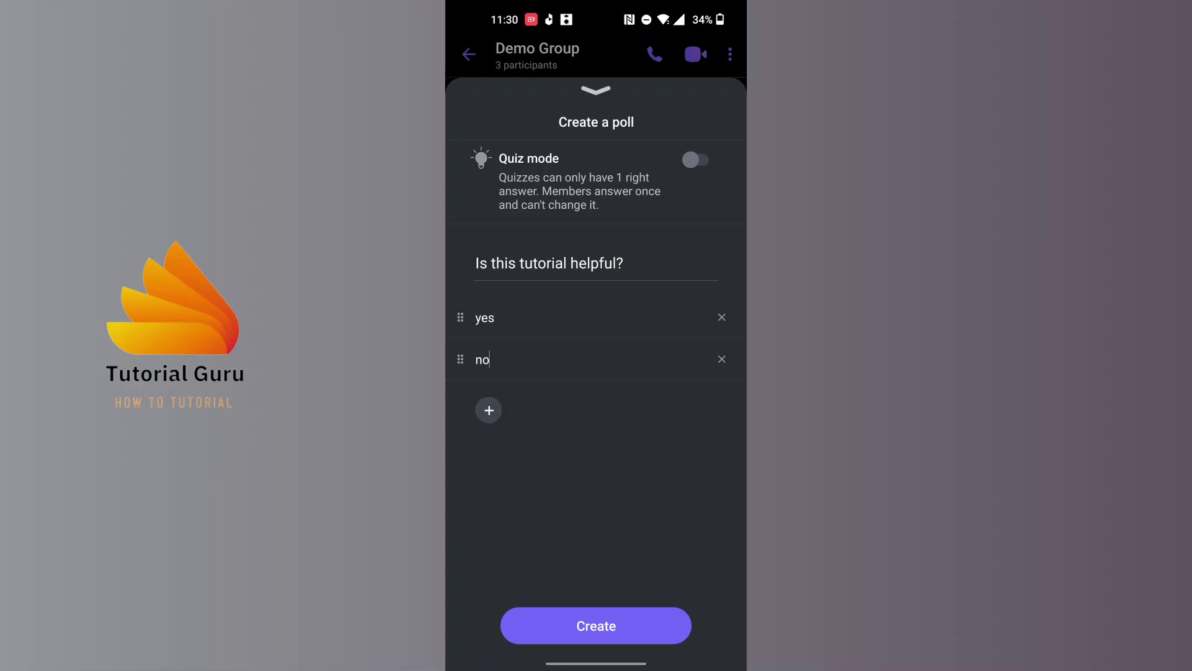
{"action": "left_click", "coordinate": [488, 410]}
{"action": "left_click", "coordinate": [488, 452]}
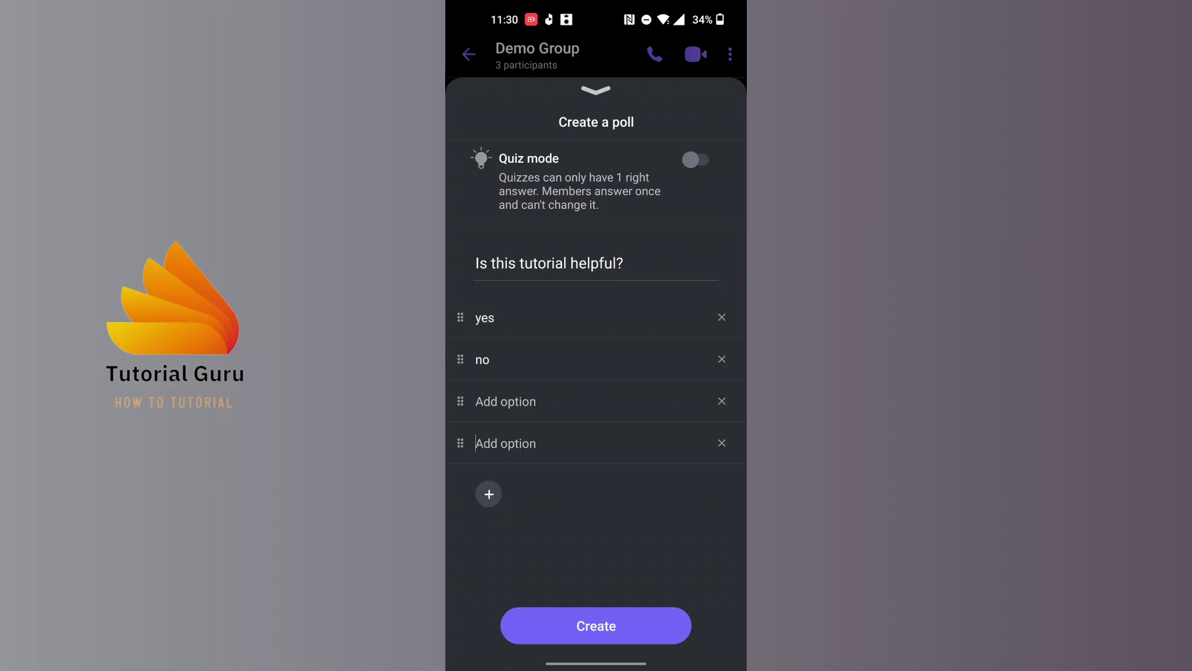
{"action": "left_click", "coordinate": [721, 442]}
{"action": "left_click", "coordinate": [721, 400]}
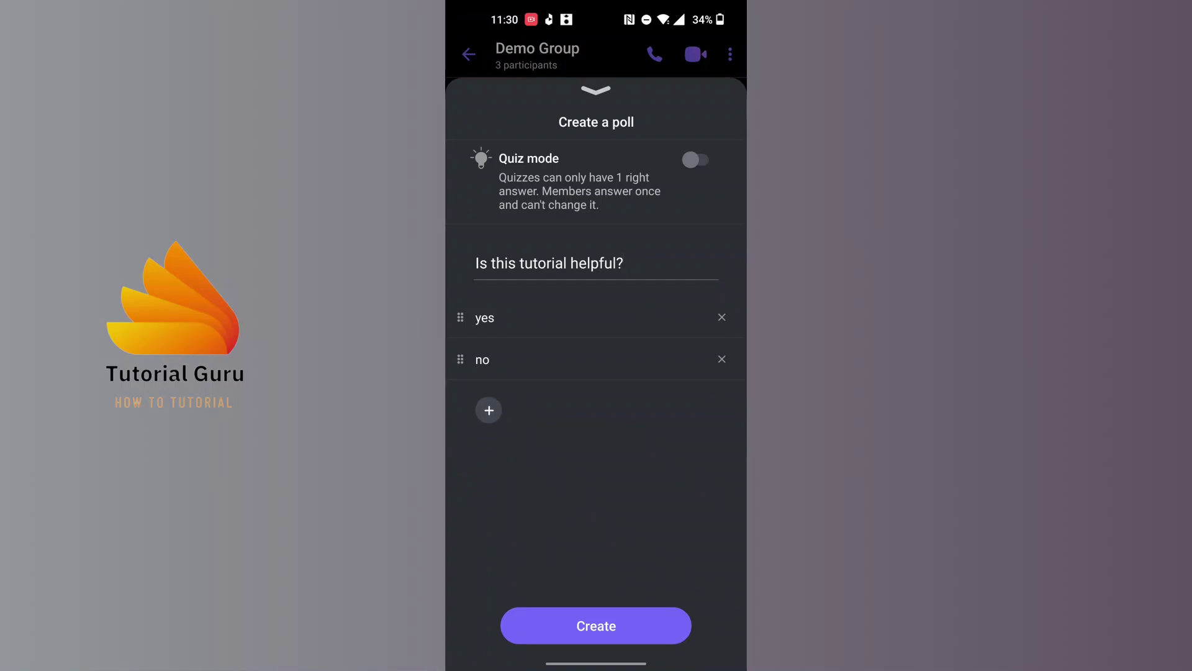
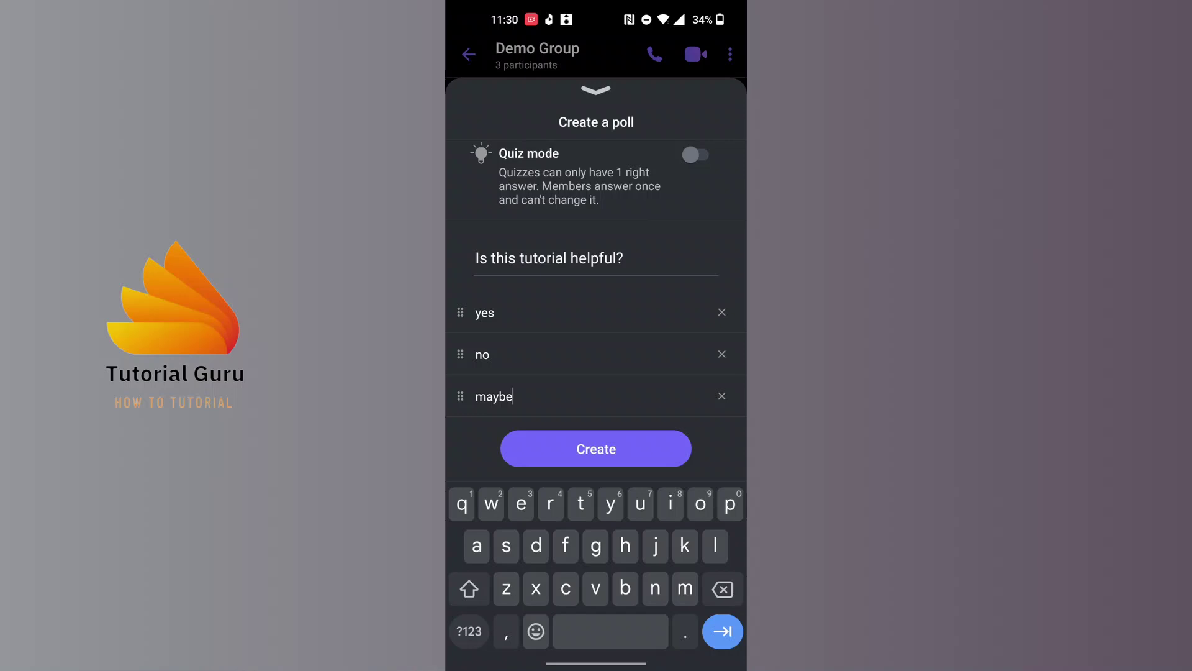
Publish the yes/no/maybe poll to the Demo Group chat and close the attachment menu.
{"action": "left_click", "coordinate": [597, 448]}
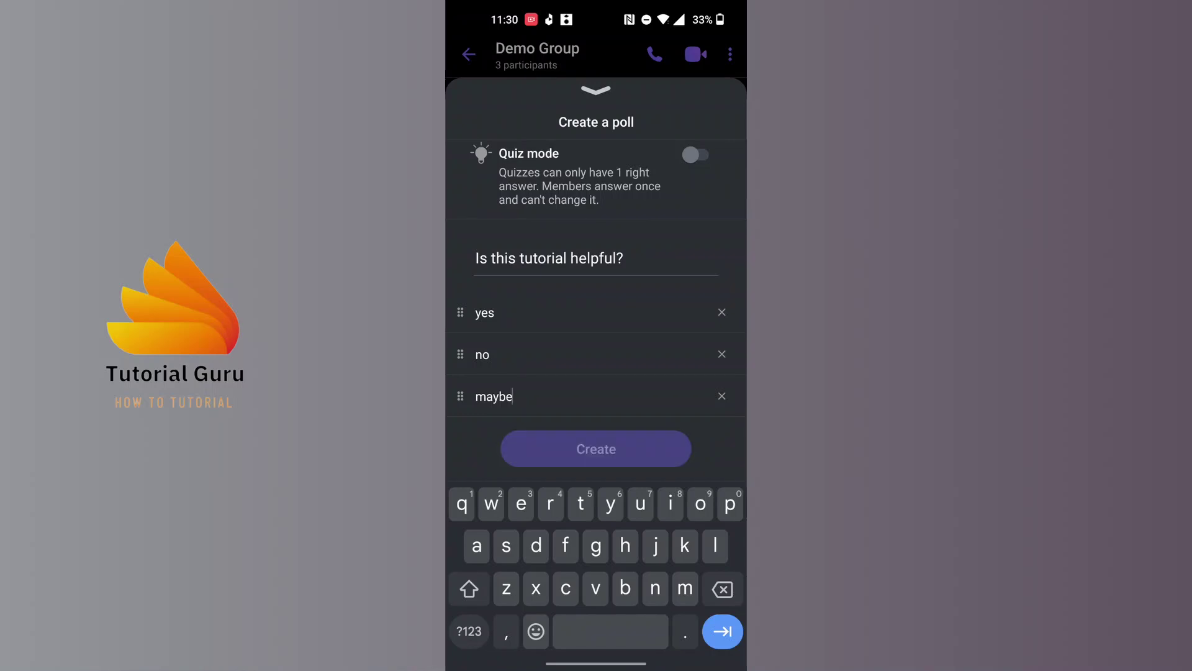
{"action": "key", "text": "Escape"}
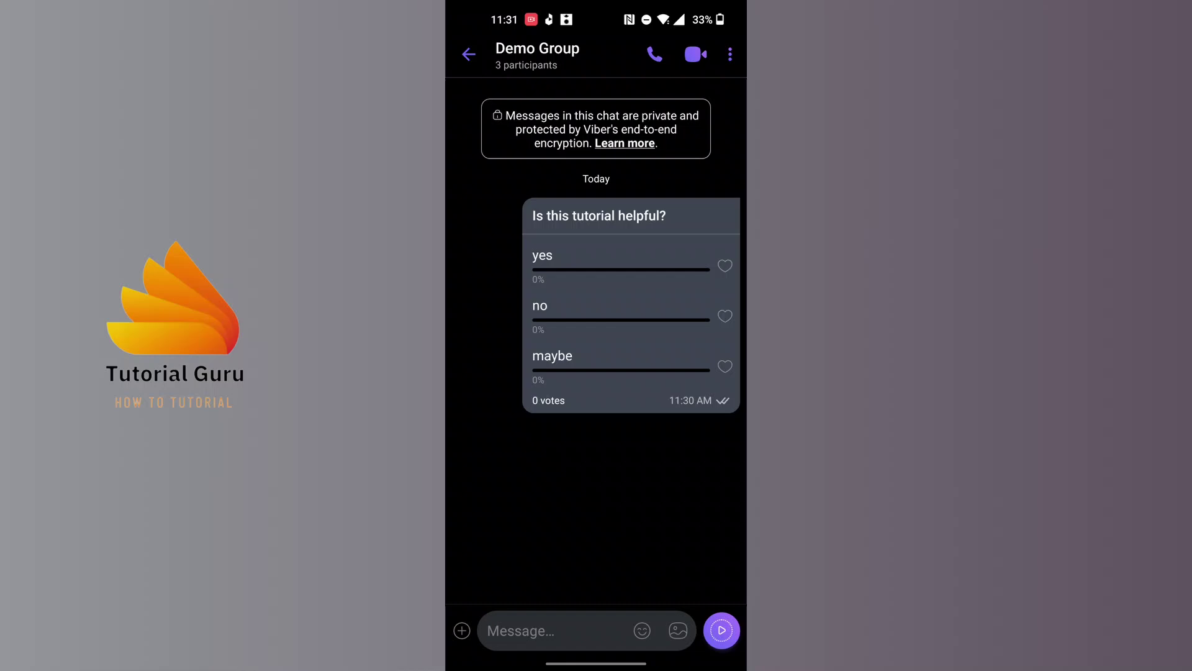
Try voting yes, no and maybe, finally leaving the vote on yes (1 vote, 100%).
{"action": "left_click", "coordinate": [725, 266]}
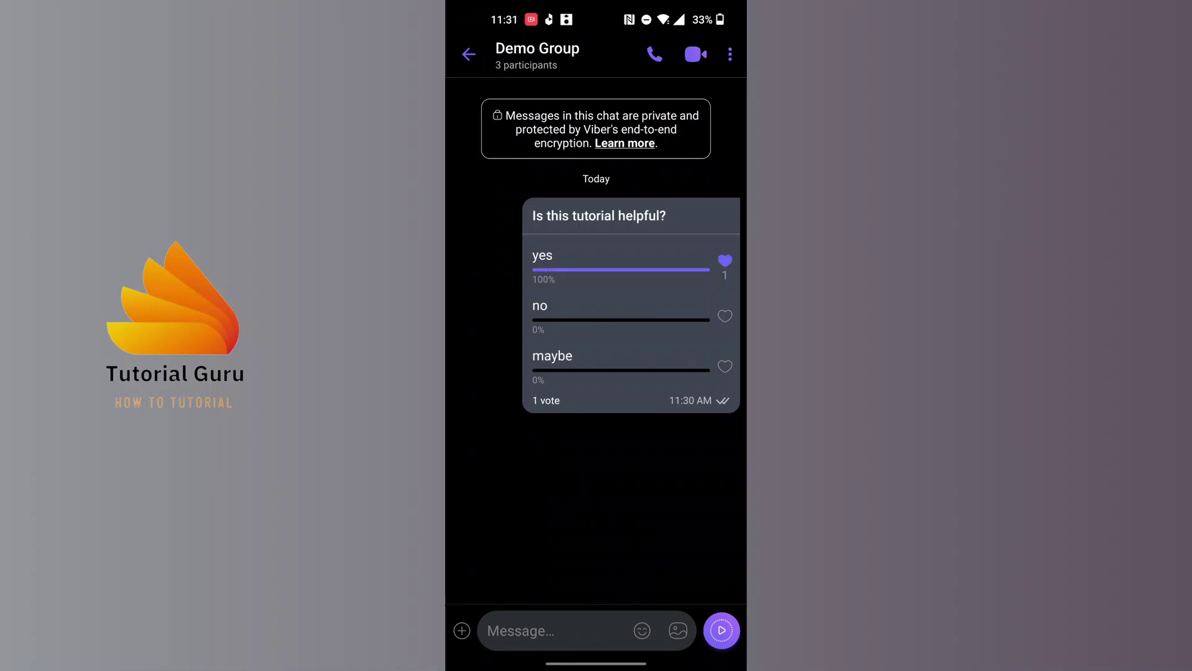
{"action": "left_click", "coordinate": [725, 316]}
{"action": "left_click", "coordinate": [724, 366]}
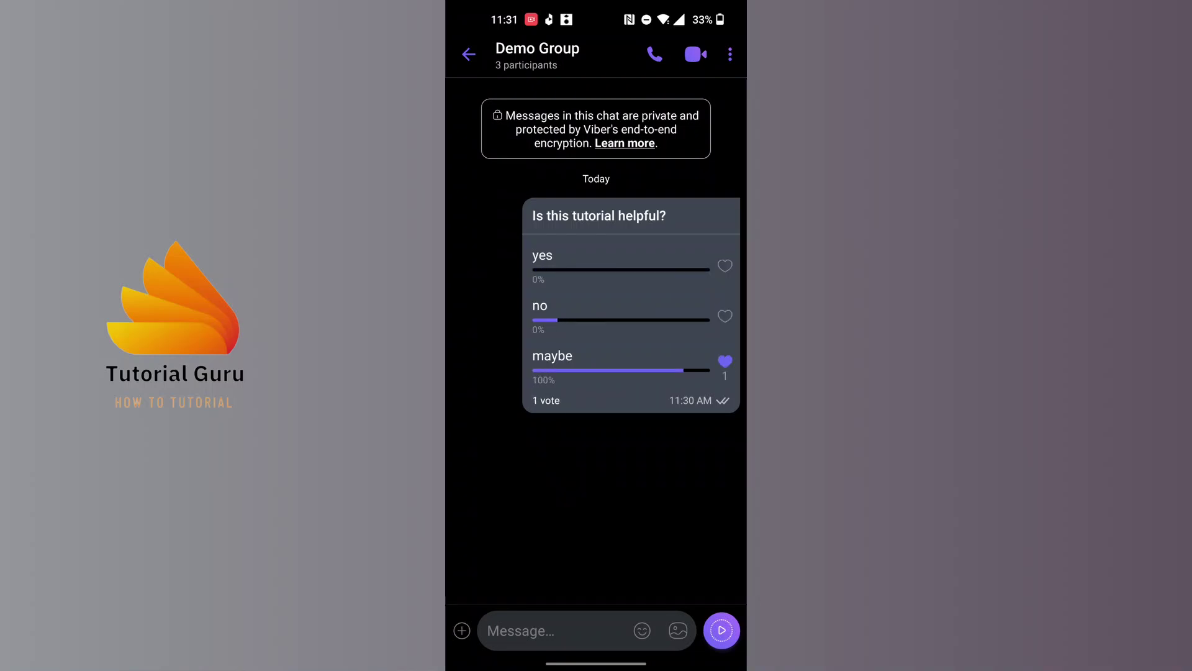
{"action": "left_click", "coordinate": [725, 265]}
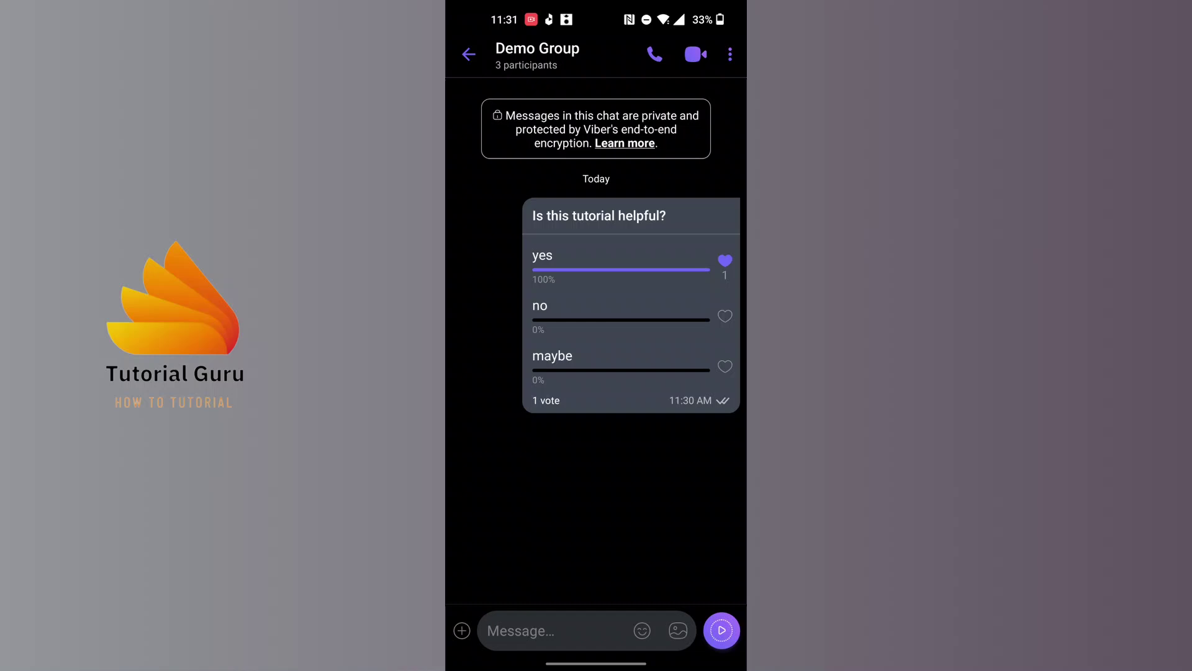